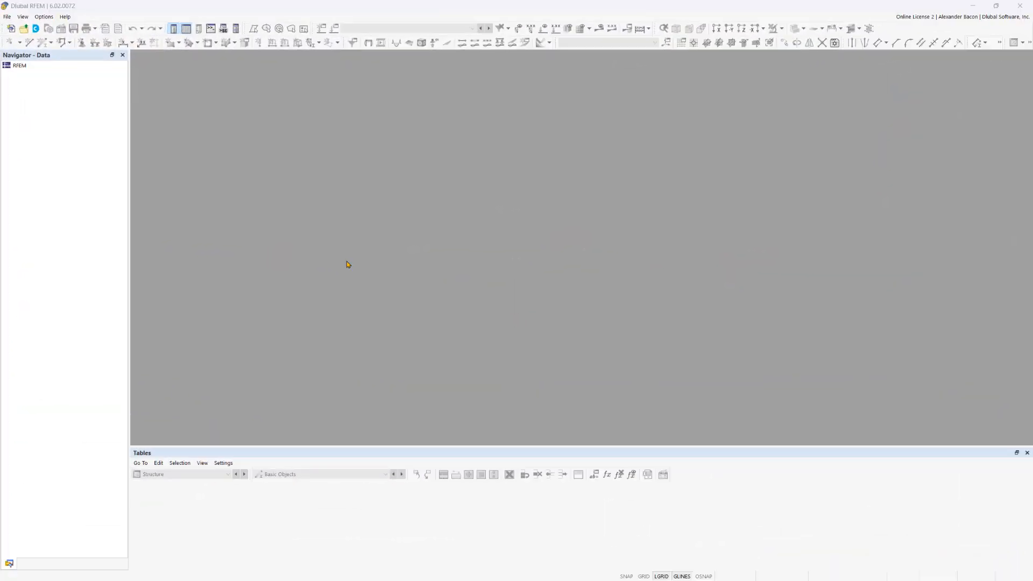
# Start a new blank 3D model named Base 10 in Project 123
pyautogui.click(10, 28)
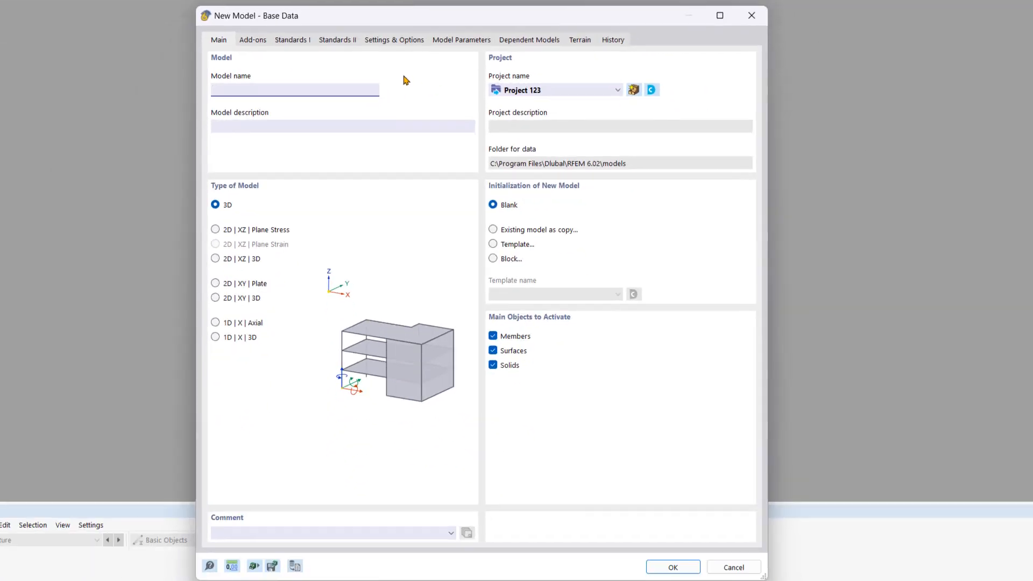
pyautogui.click(343, 88)
pyautogui.write('B')
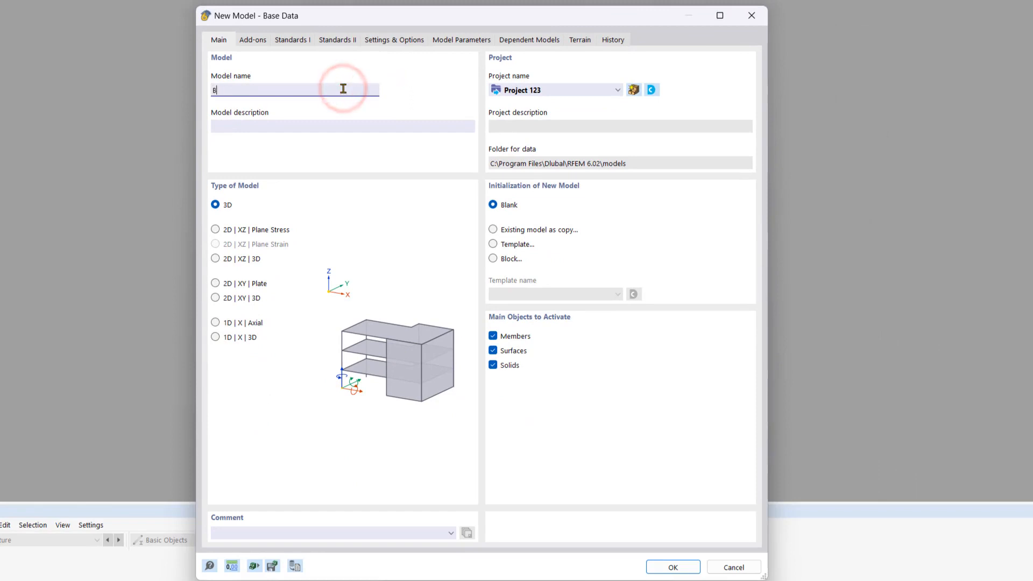
pyautogui.write('ase 10')
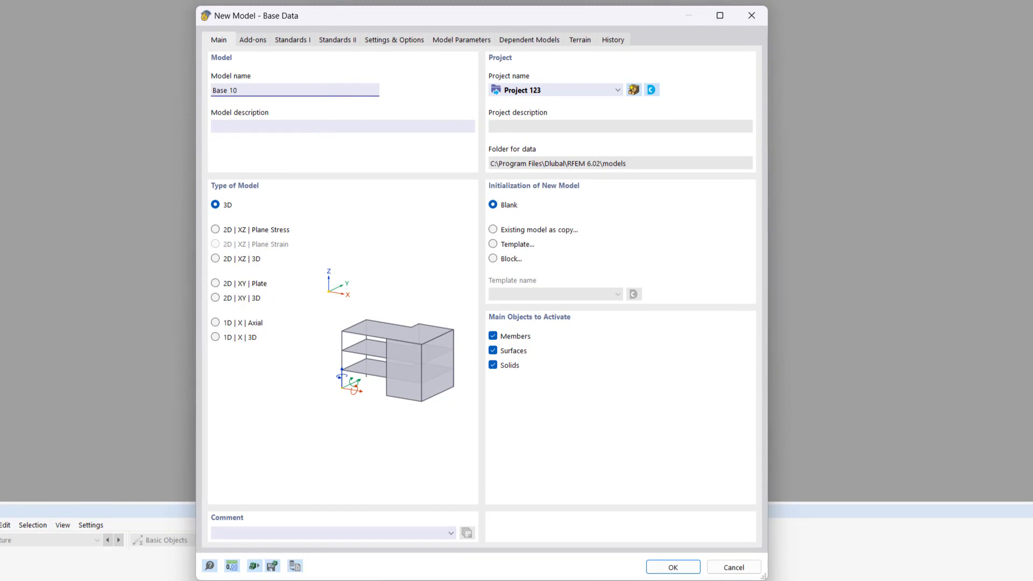
pyautogui.click(698, 345)
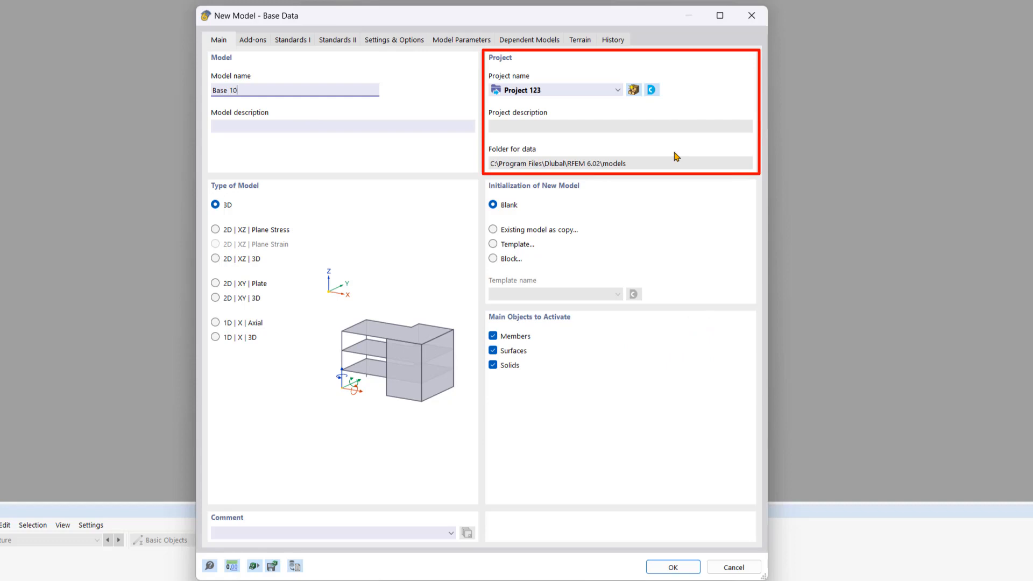
pyautogui.click(583, 248)
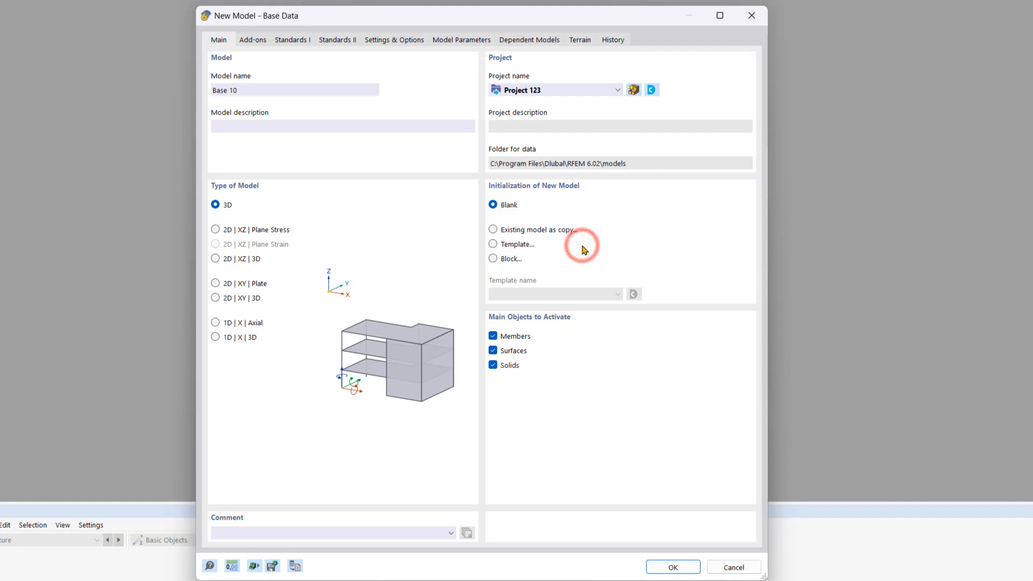
pyautogui.click(606, 466)
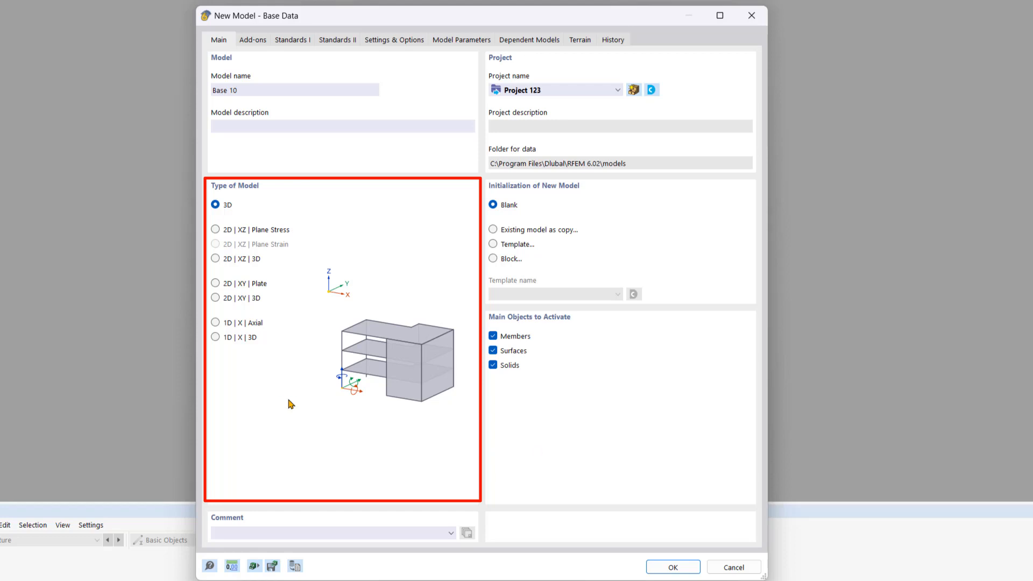
pyautogui.click(368, 458)
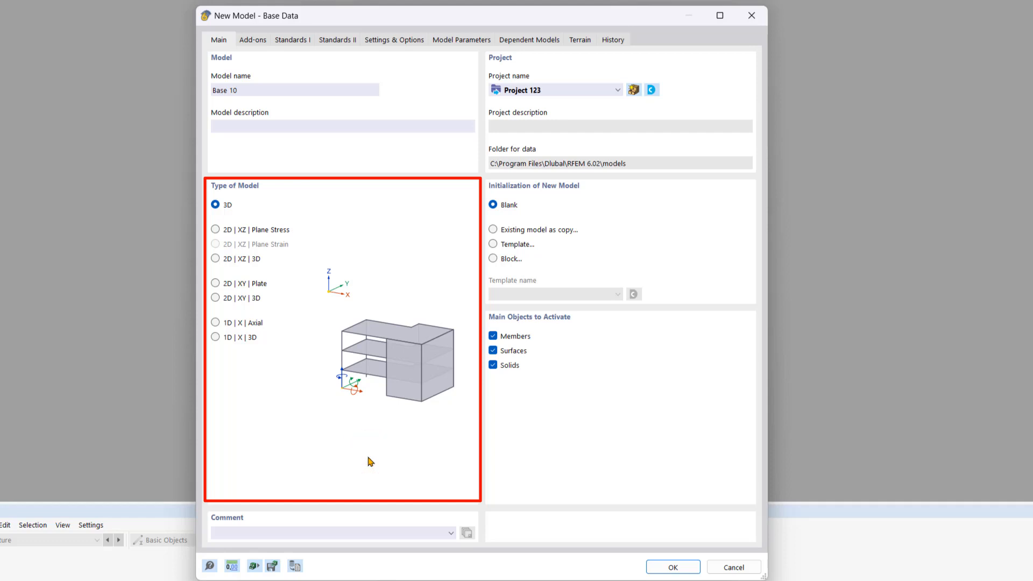
# Review the load units and load the Imperial template for the model's units and decimal places
pyautogui.click(233, 570)
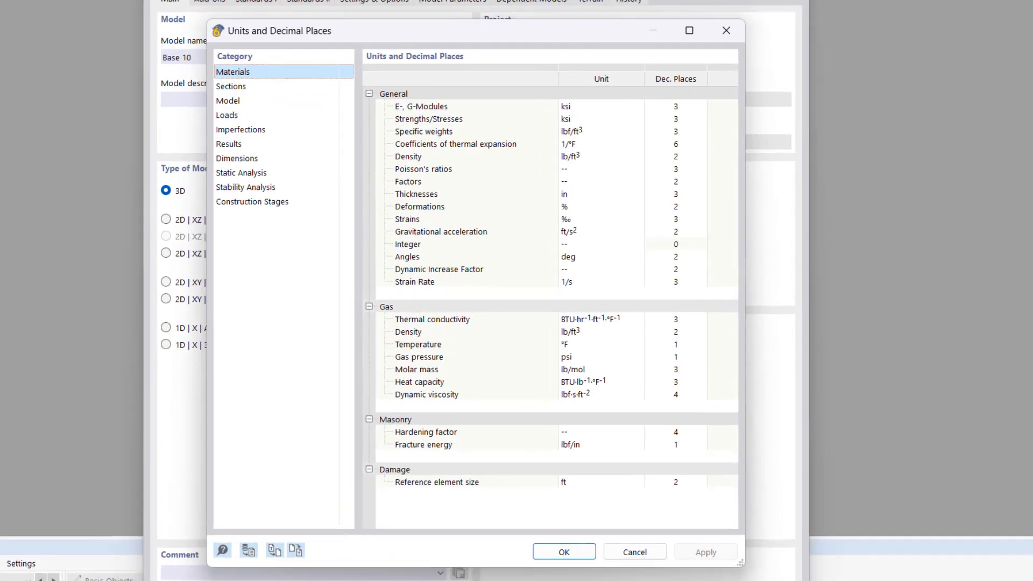
pyautogui.click(235, 110)
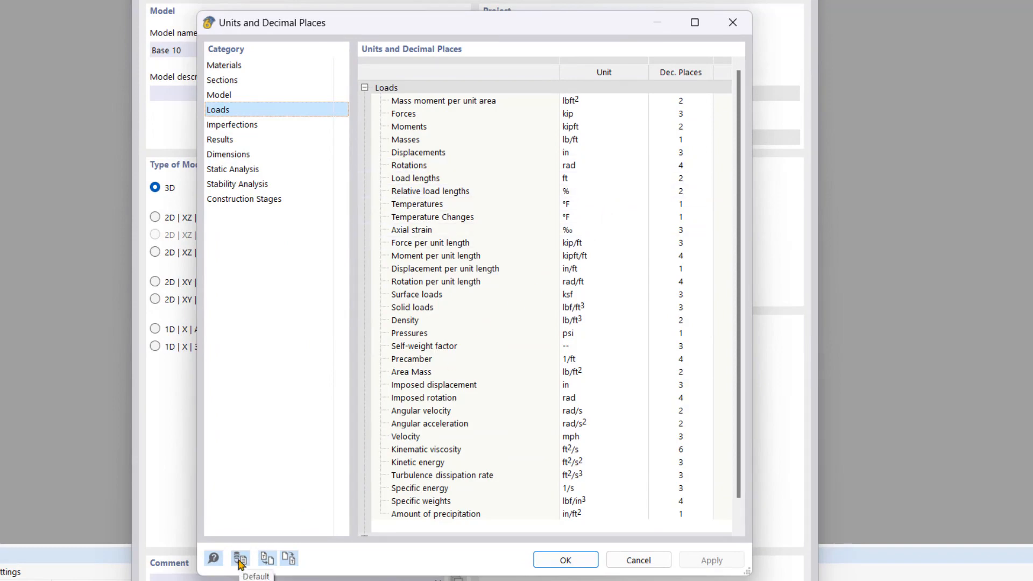
pyautogui.click(267, 559)
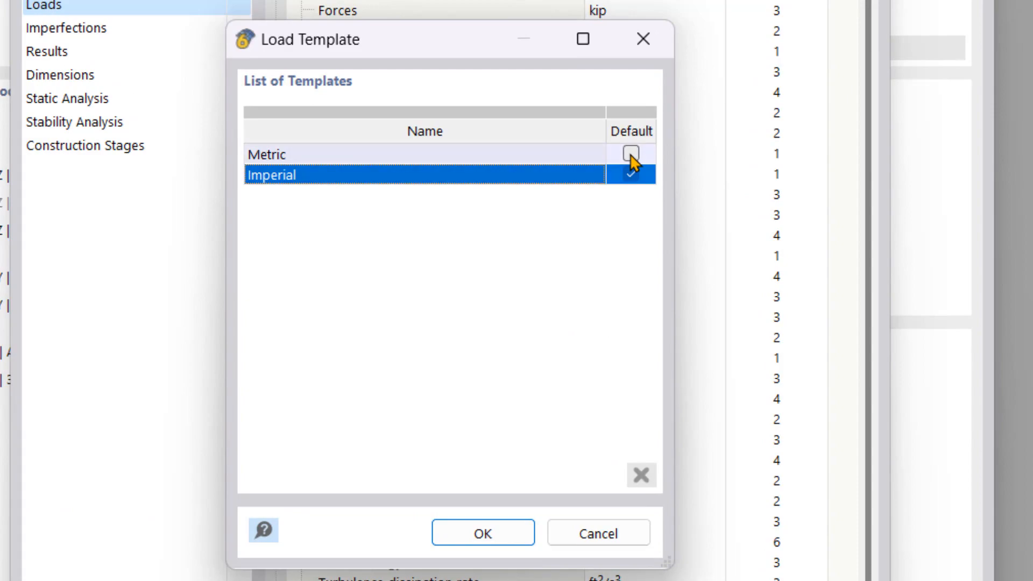
pyautogui.click(500, 539)
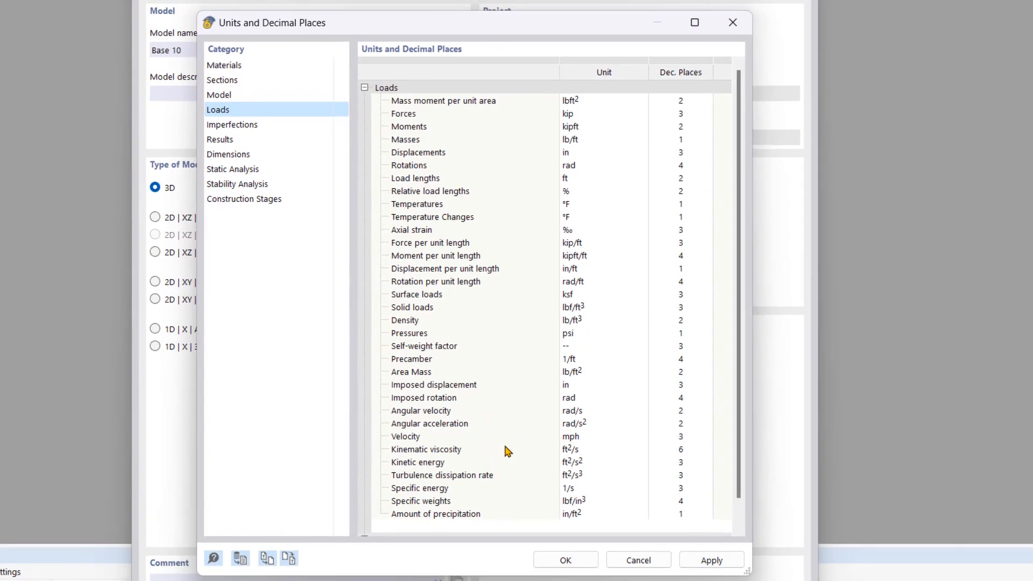
pyautogui.click(568, 560)
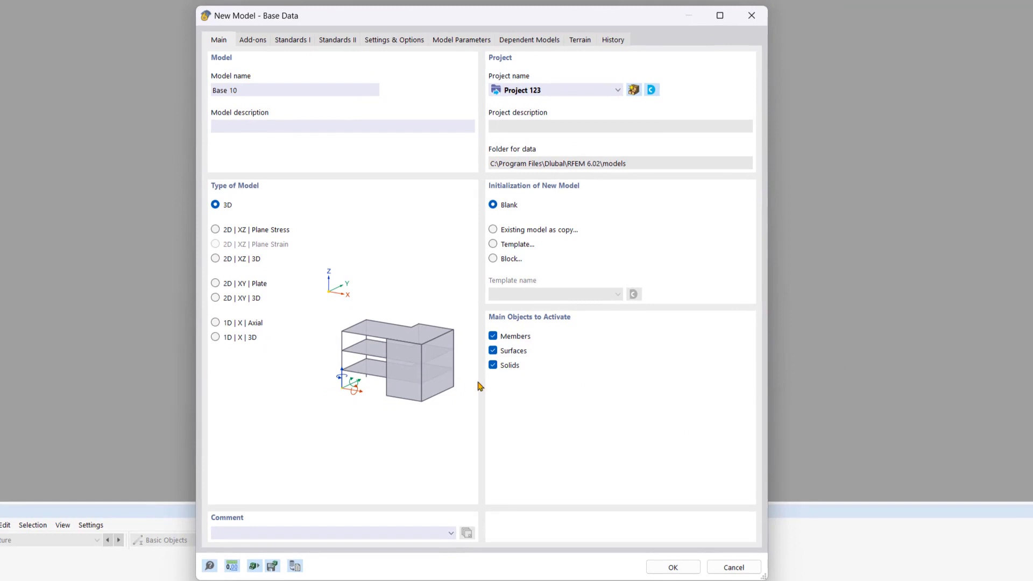
# Activate the Structure Stability and Steel Design add-ons for the model
pyautogui.click(257, 41)
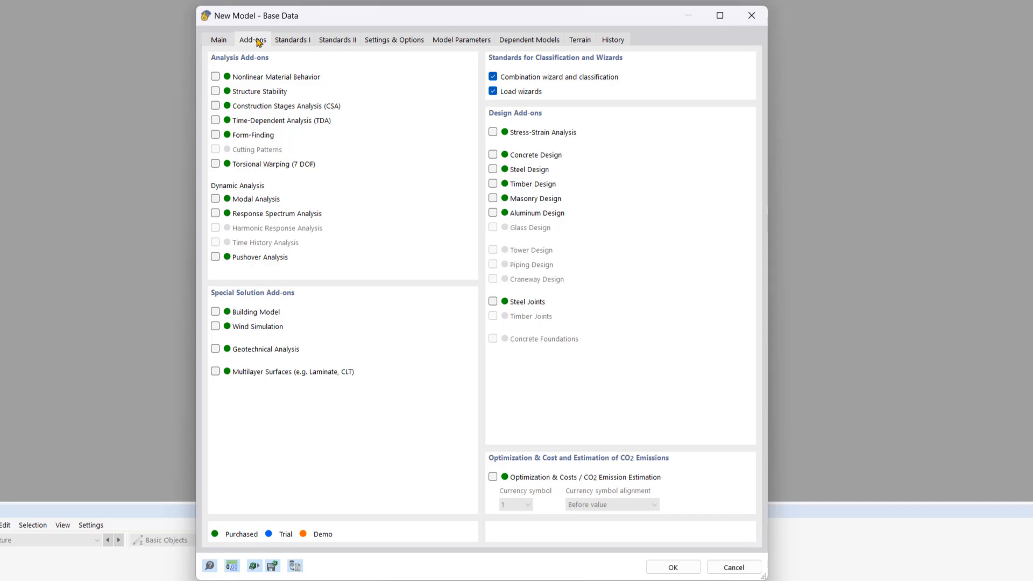
pyautogui.click(648, 87)
pyautogui.click(215, 91)
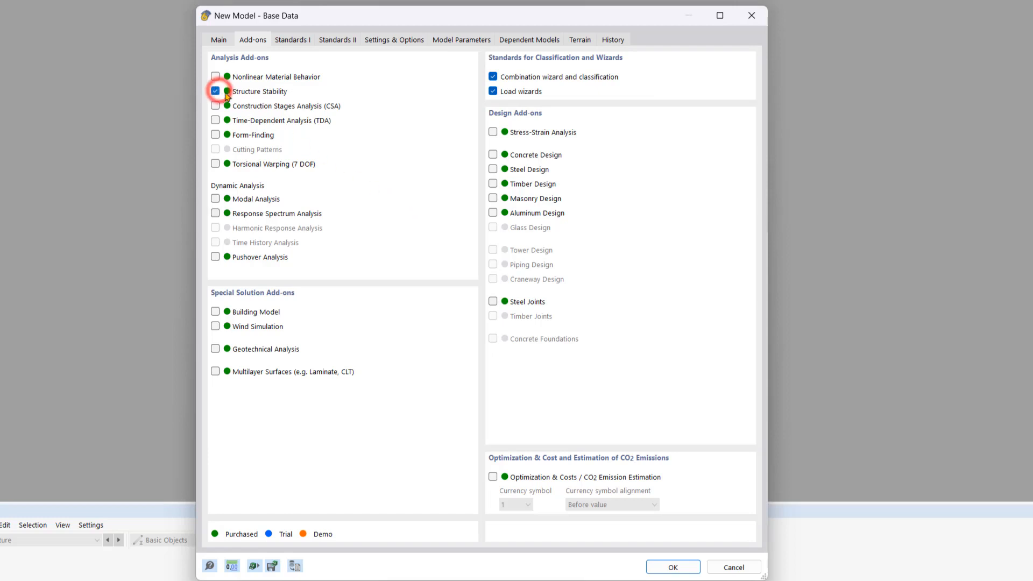
pyautogui.click(493, 169)
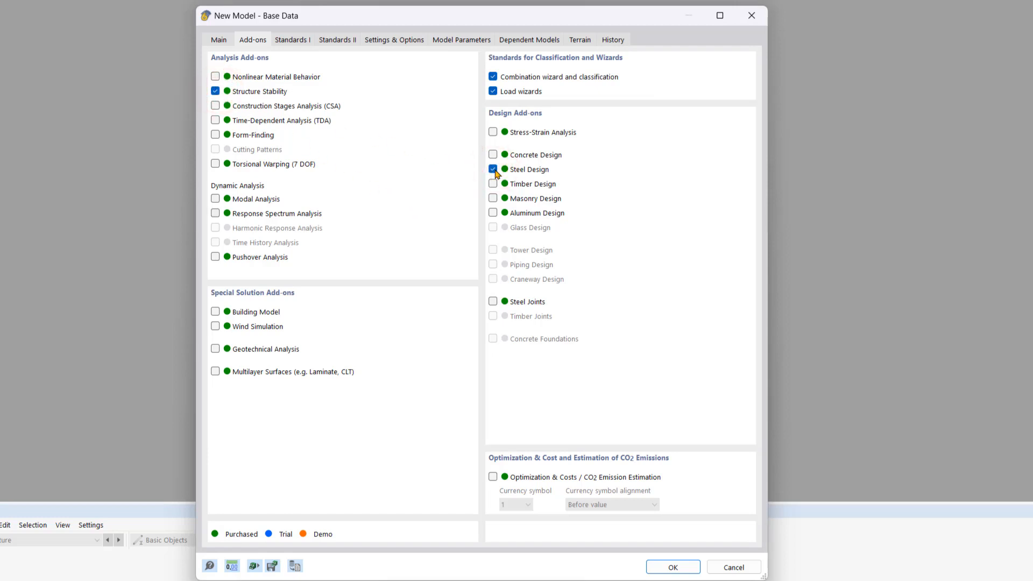
# Review the load and steel design standards, and the model's gravity, tolerance and axis orientation settings
pyautogui.click(291, 40)
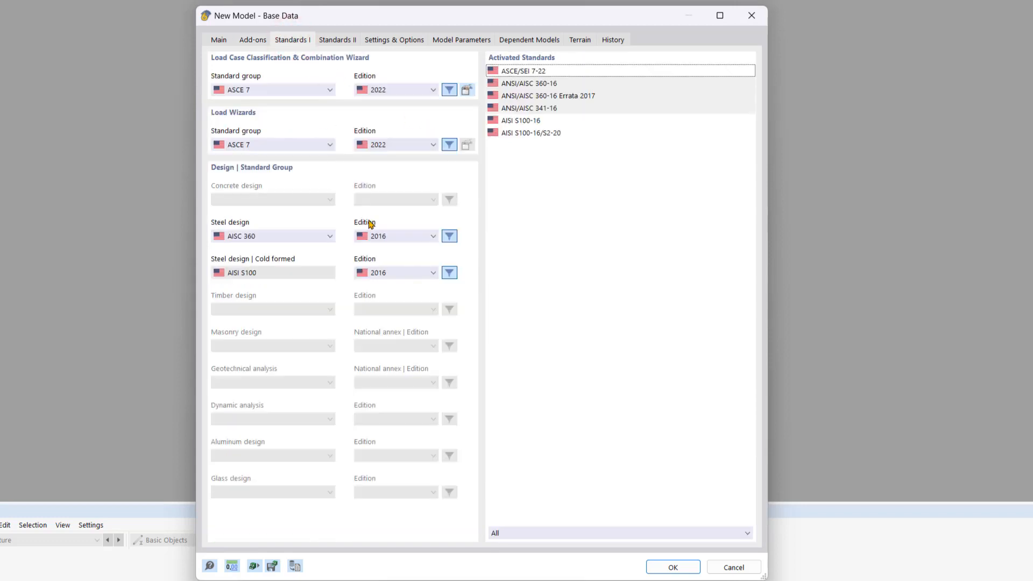
pyautogui.click(324, 90)
pyautogui.click(323, 87)
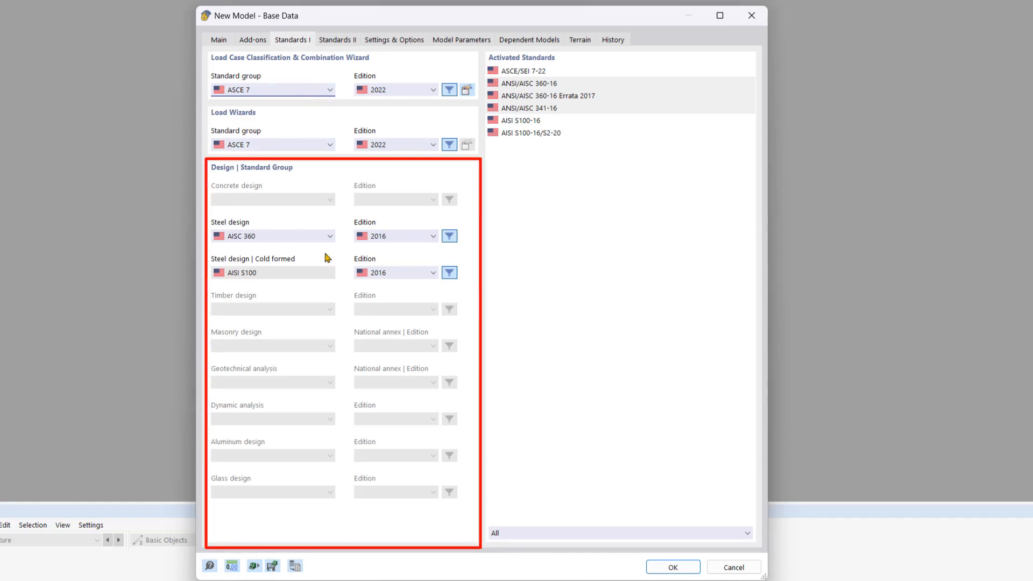
pyautogui.click(371, 235)
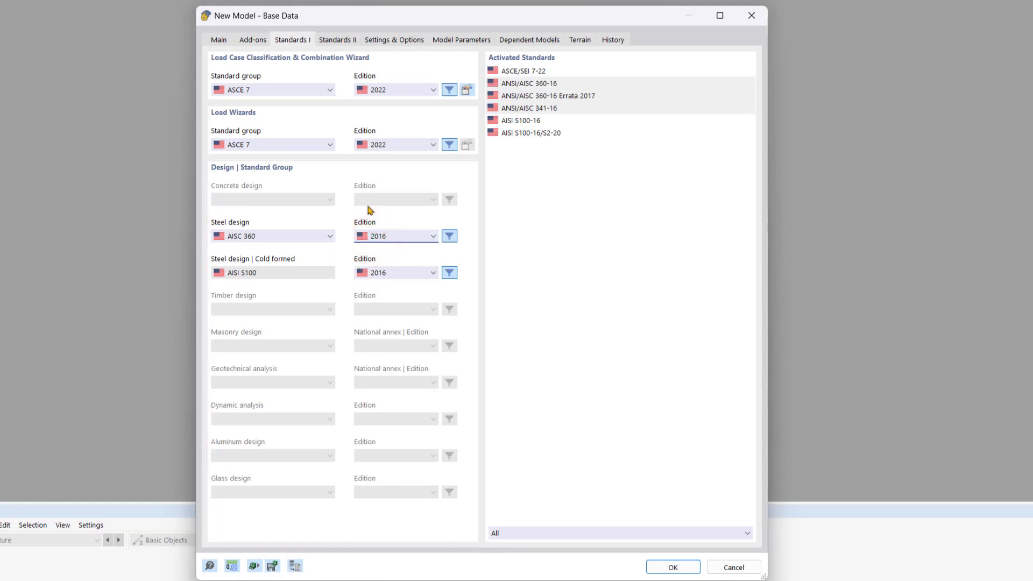
pyautogui.click(404, 36)
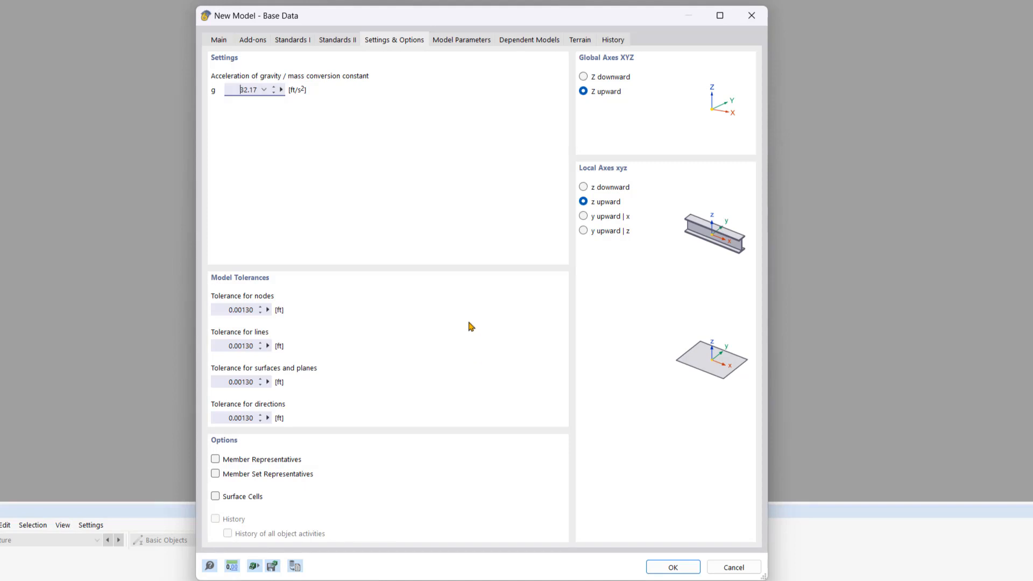
# Look up Philadelphia in the model's location map and pick the Philadelphia County, Pennsylvania result
pyautogui.click(462, 42)
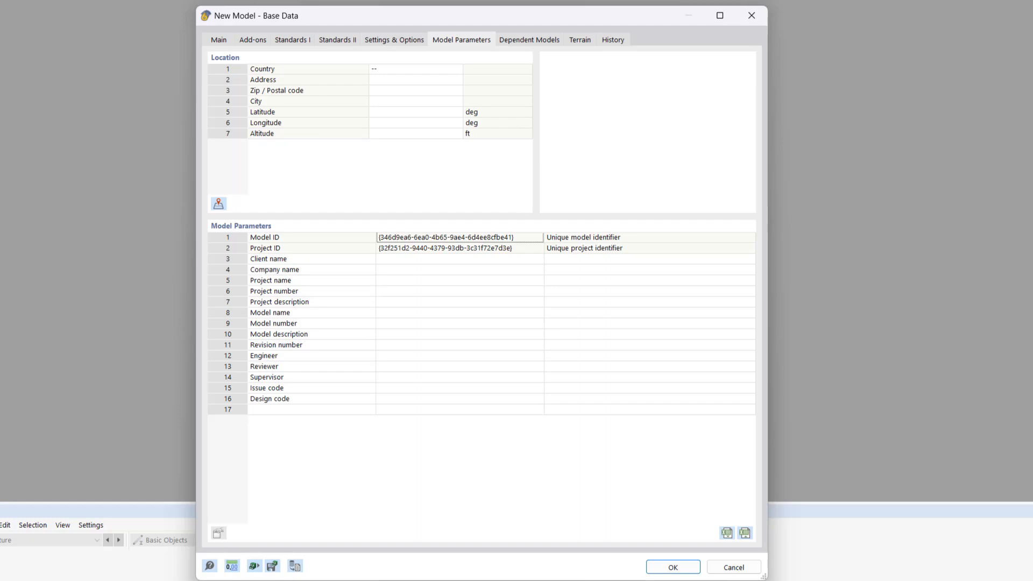
pyautogui.click(219, 204)
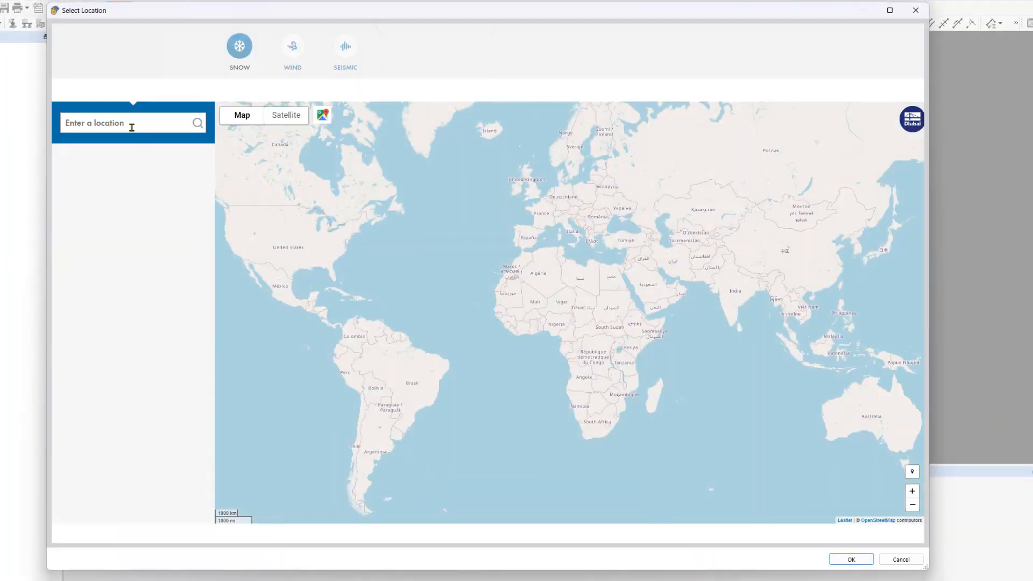
pyautogui.click(131, 127)
pyautogui.write('P')
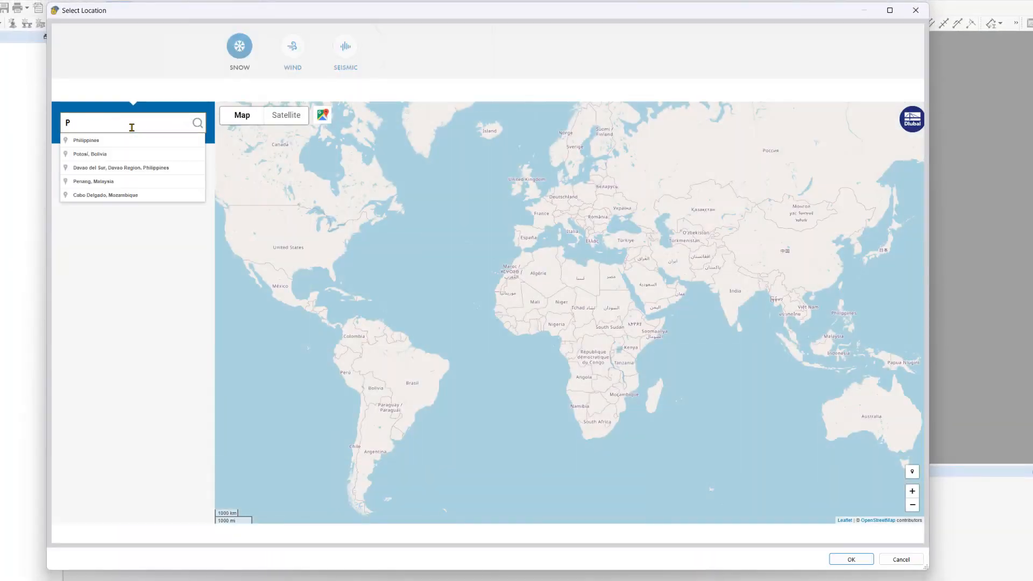
pyautogui.write('hiladel')
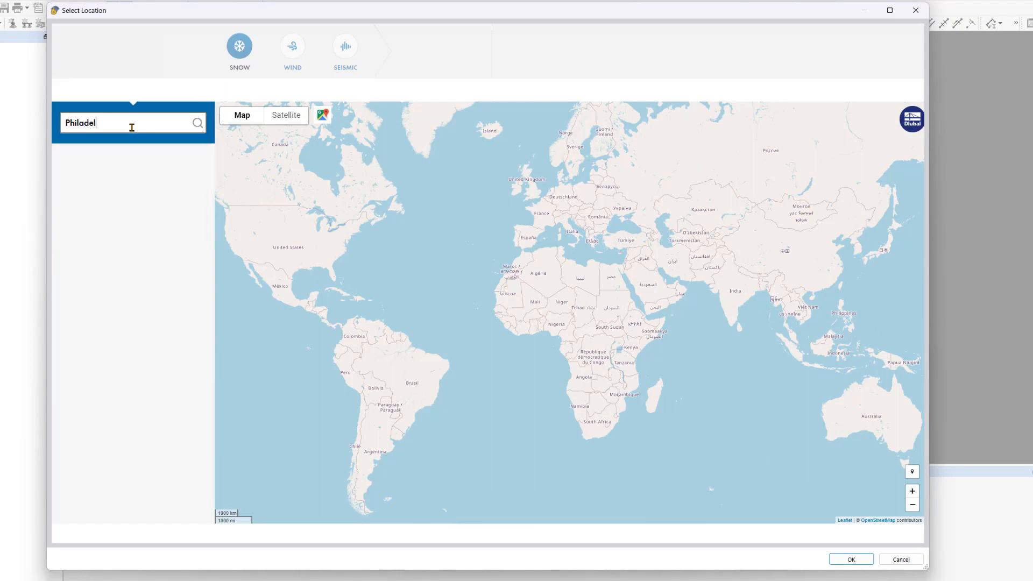
pyautogui.write('phia')
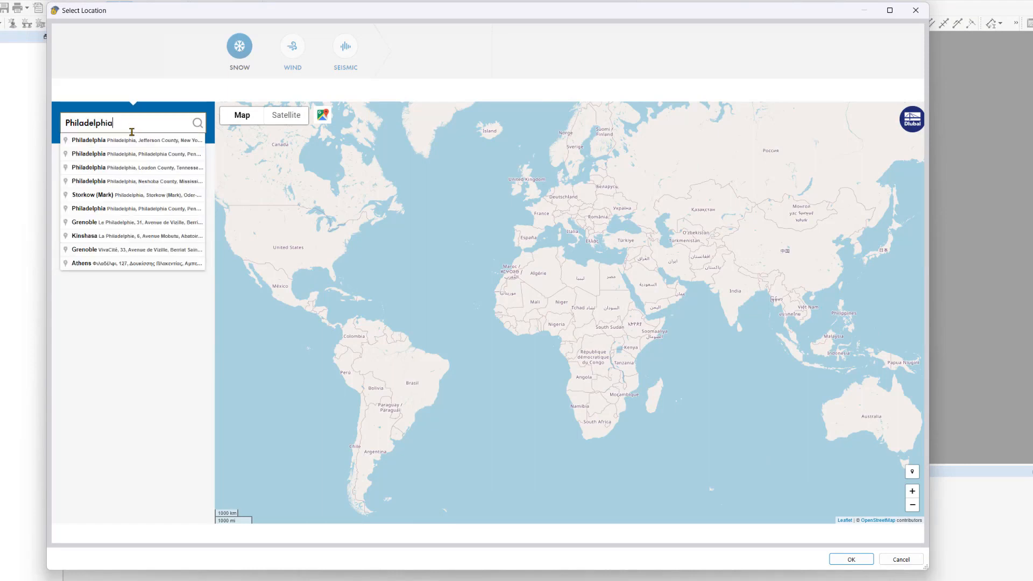
pyautogui.click(133, 154)
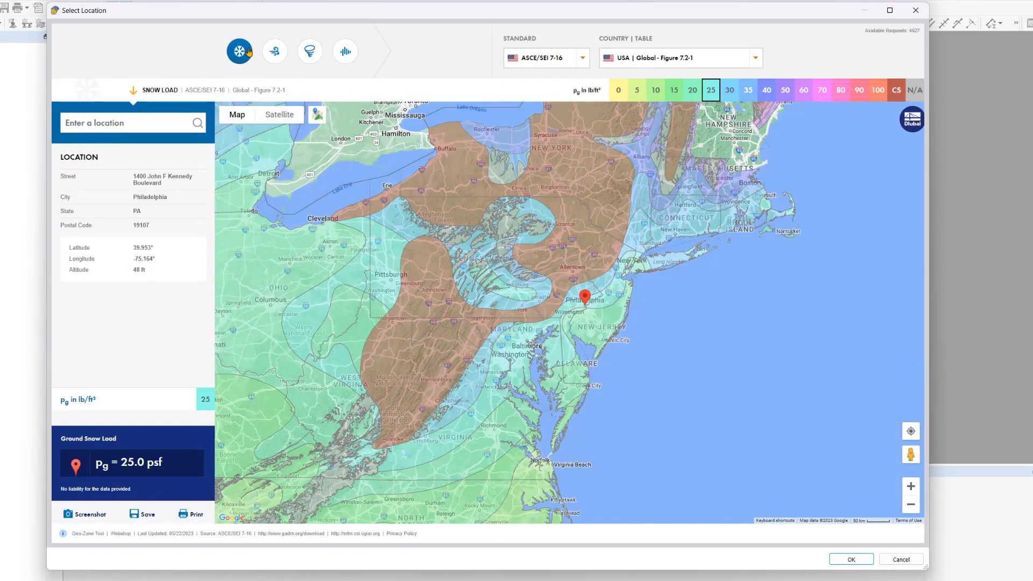
# Check the wind, tornado and seismic data for the chosen location, then accept it and create the model
pyautogui.click(264, 57)
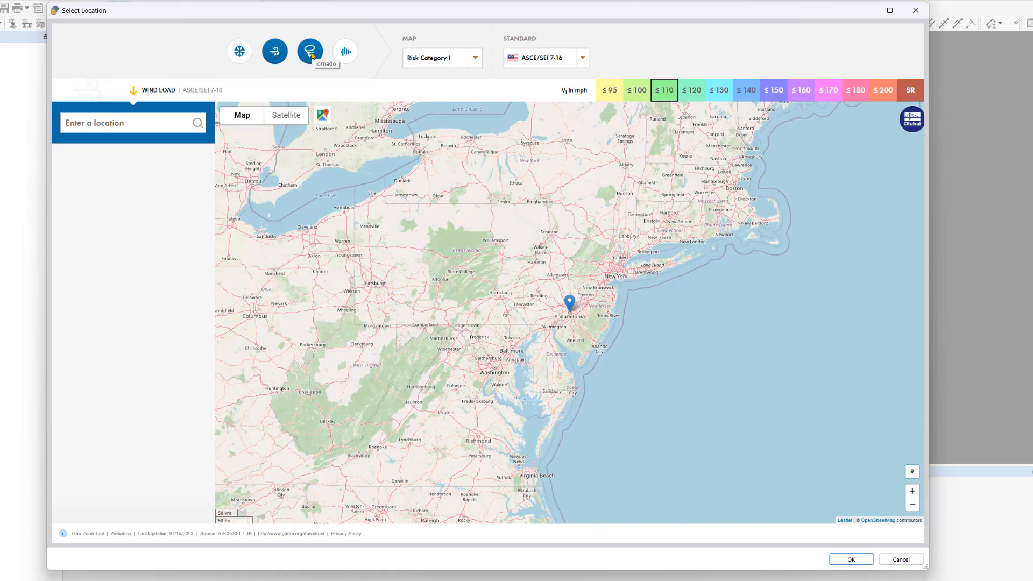
pyautogui.click(311, 53)
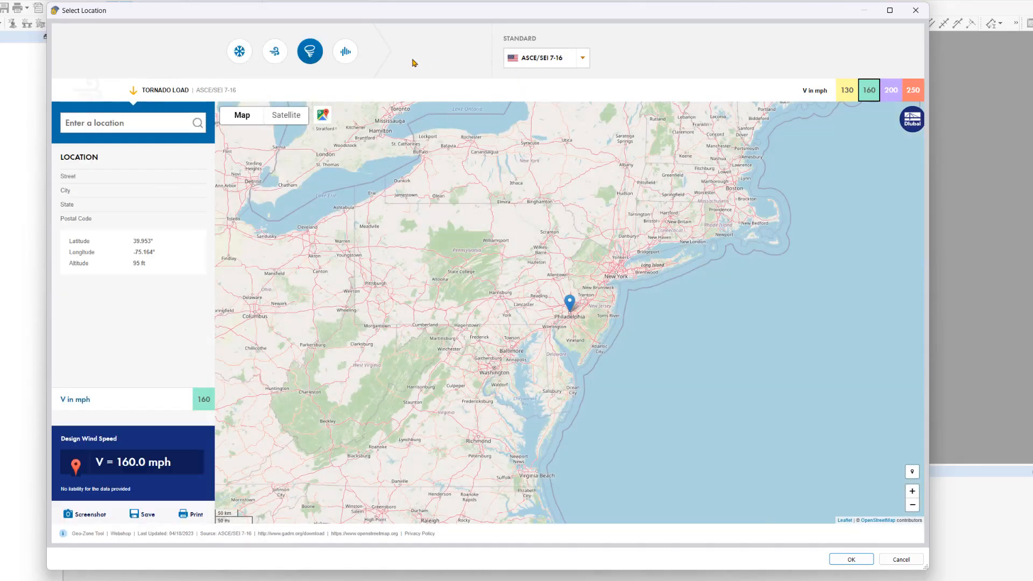
pyautogui.click(348, 60)
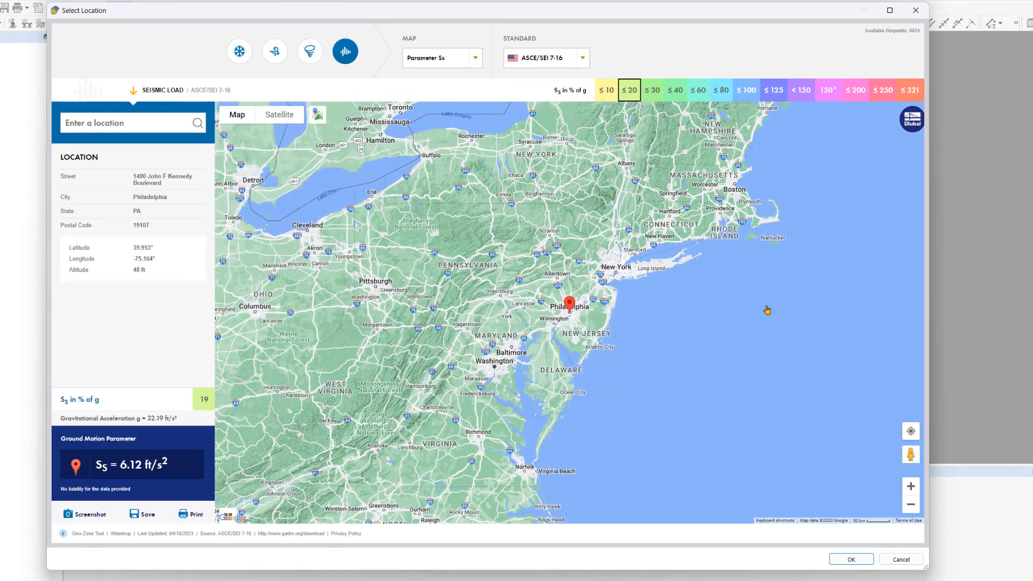
pyautogui.click(848, 563)
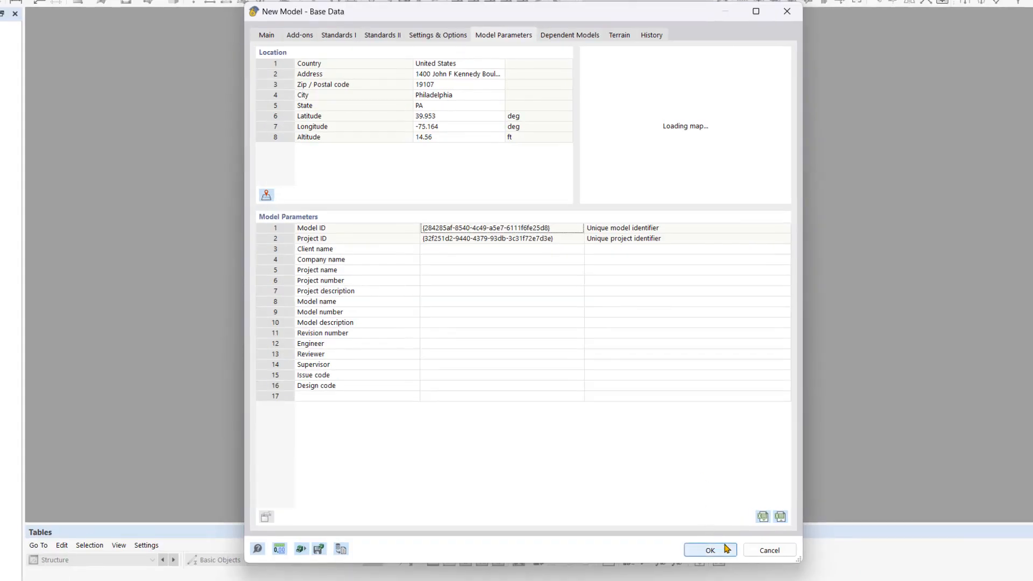
pyautogui.click(727, 549)
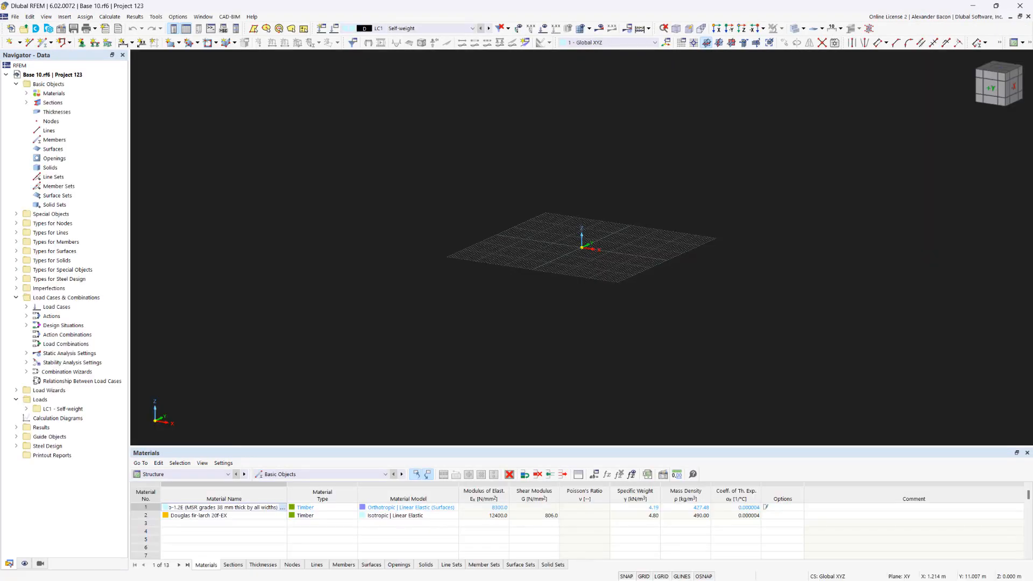
pyautogui.click(15, 17)
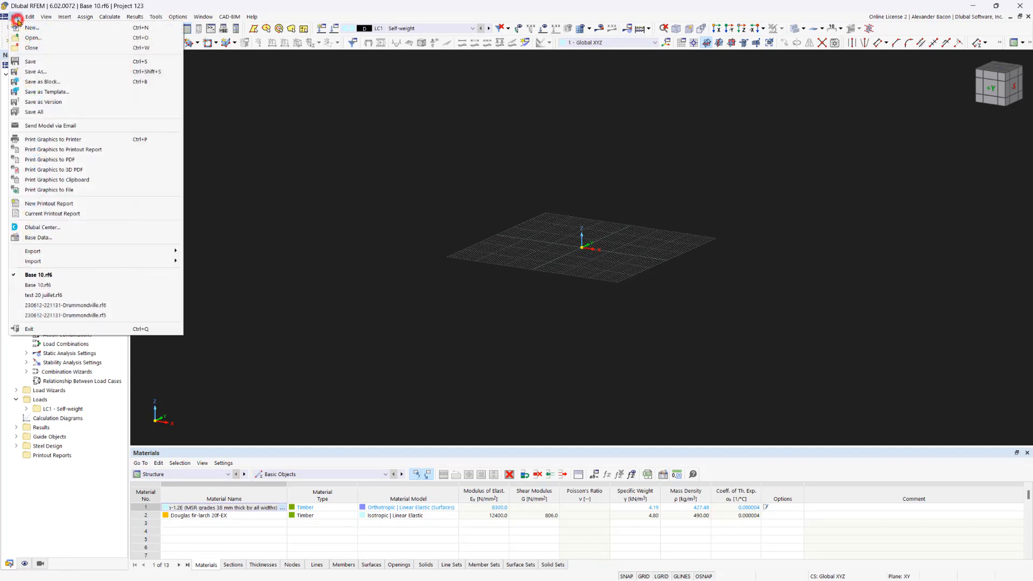
pyautogui.click(35, 72)
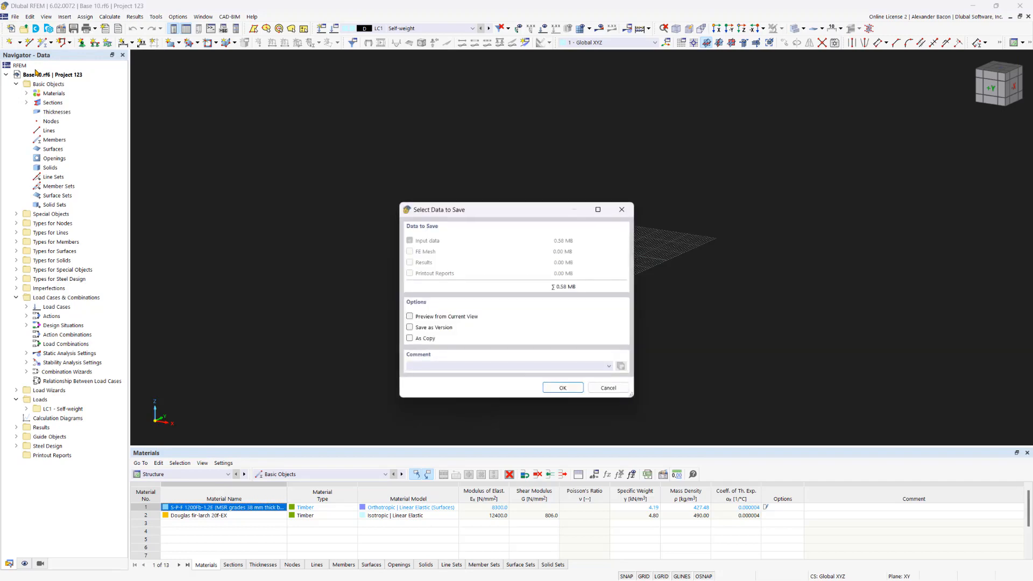
pyautogui.click(563, 388)
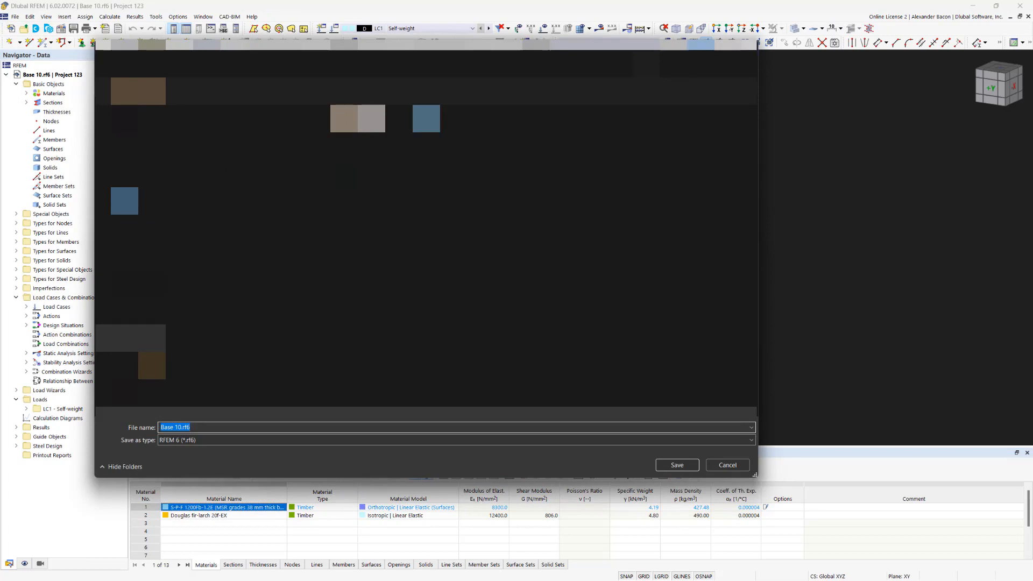
pyautogui.press('Escape')
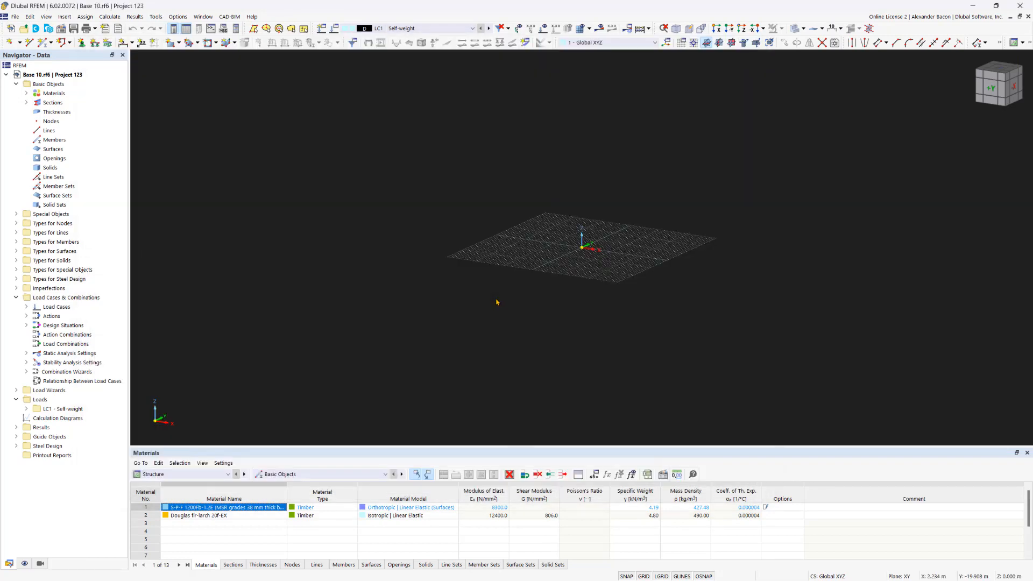